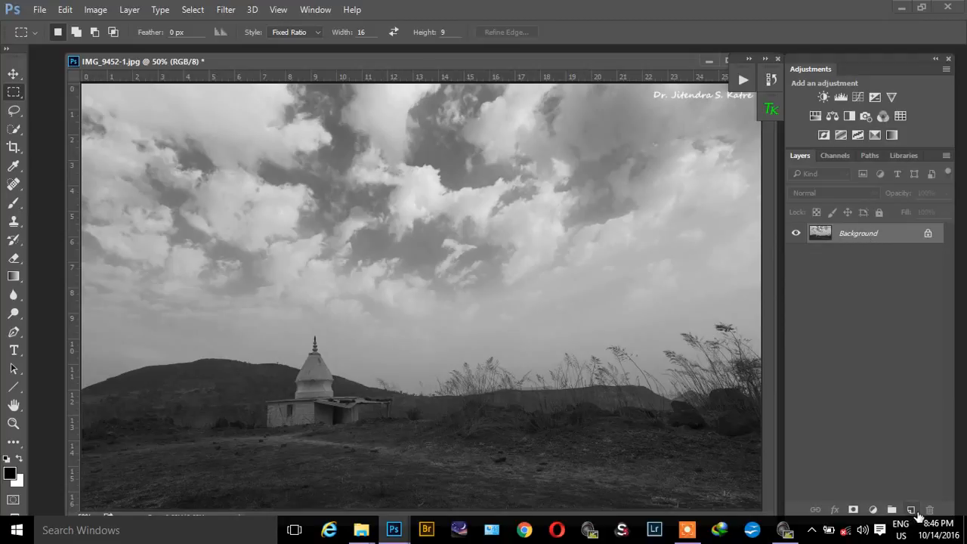
Add a new empty layer and set up a softer 88 px brush with white as the foreground color.
click(911, 510)
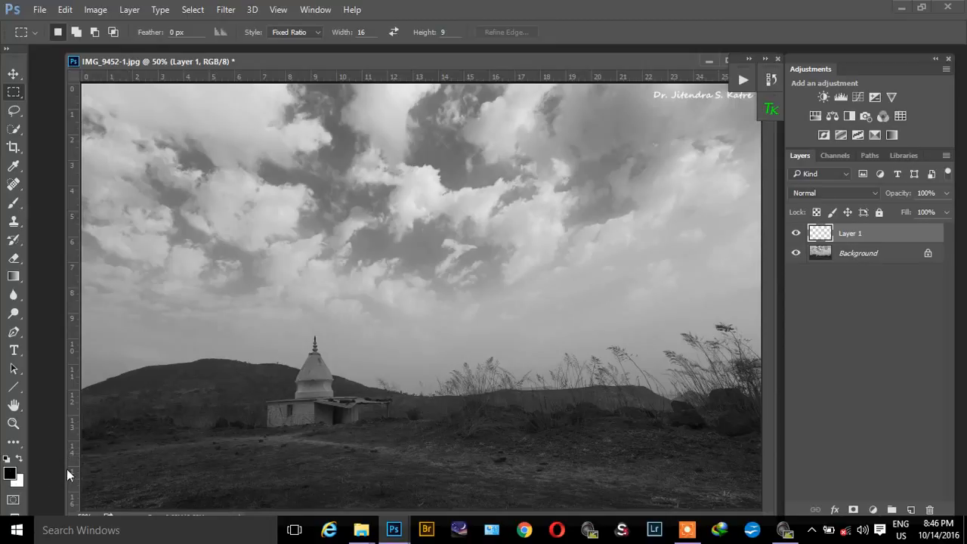
click(14, 203)
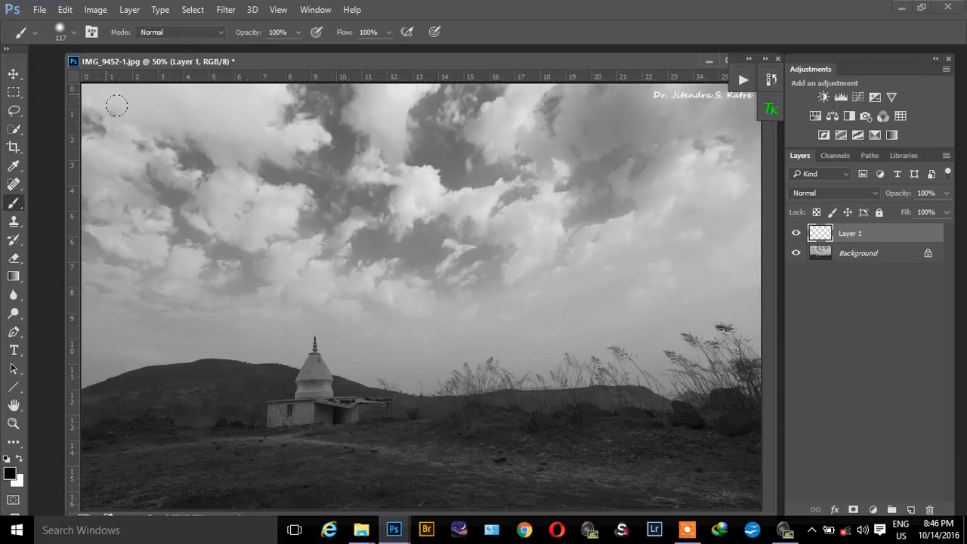
click(74, 35)
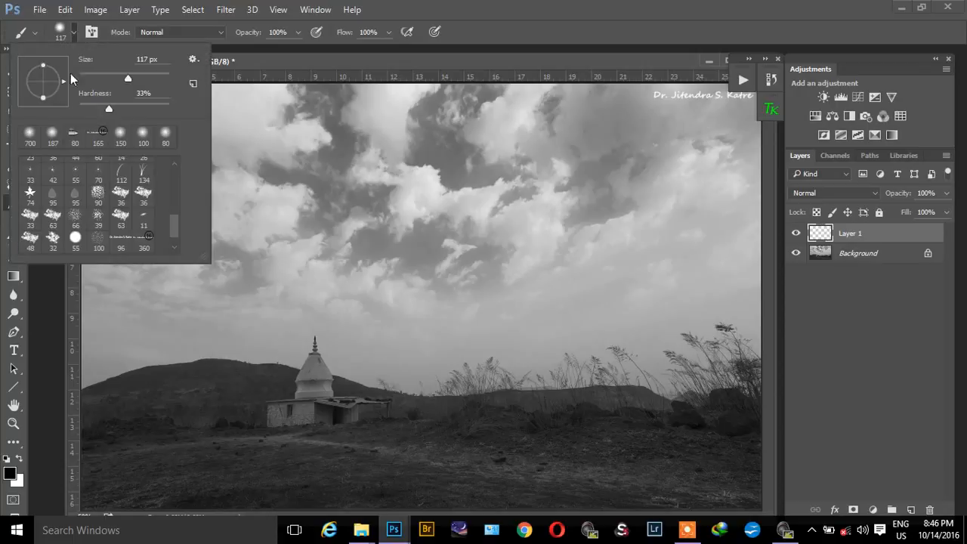
drag(109, 112, 84, 109)
drag(131, 79, 121, 79)
click(255, 60)
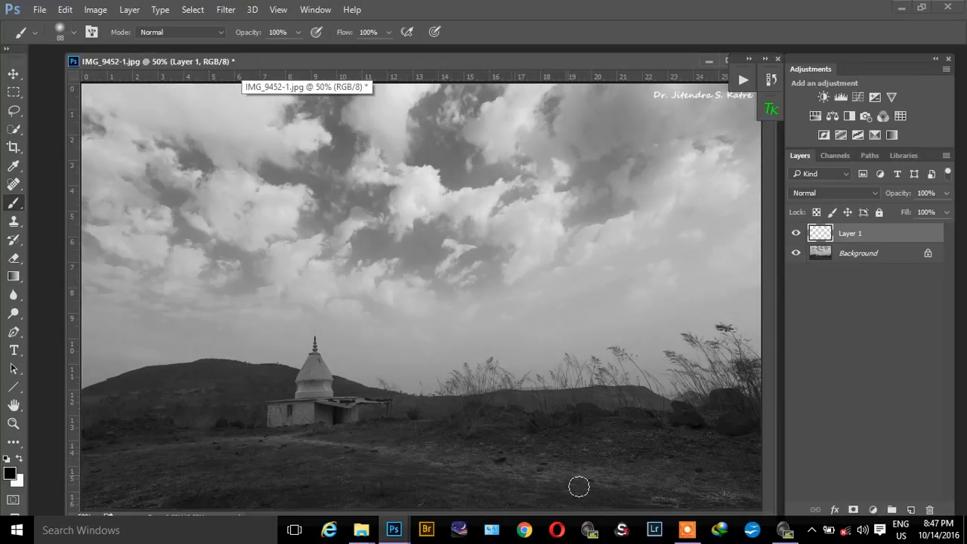
click(20, 459)
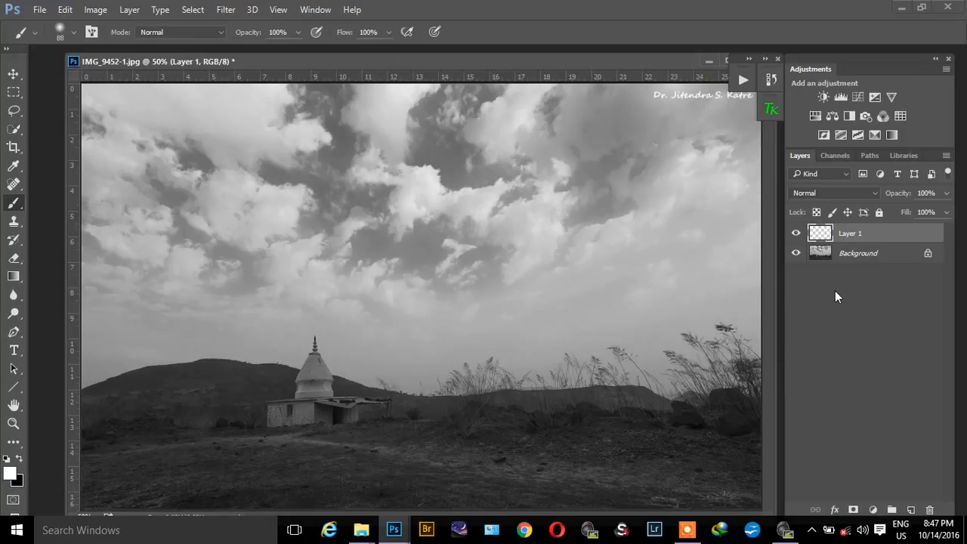
click(834, 194)
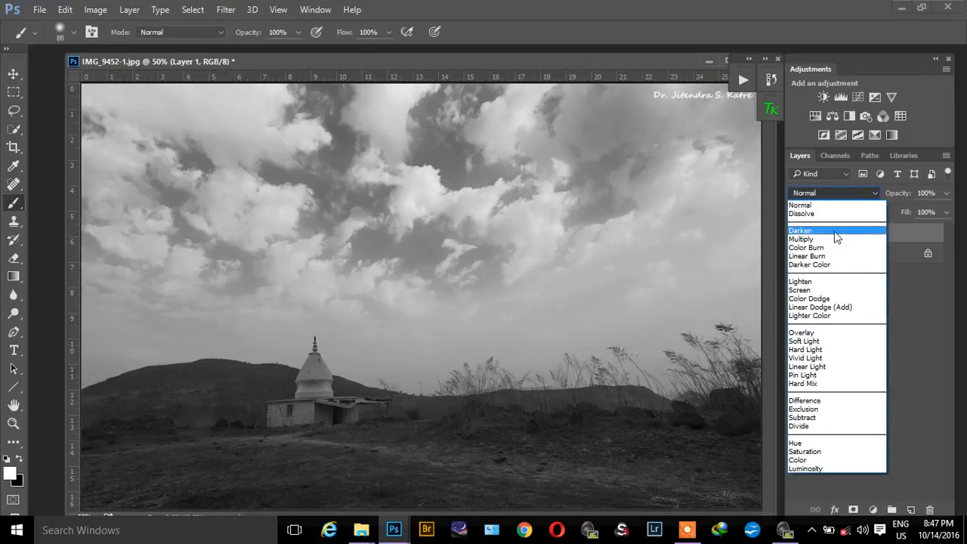
click(850, 193)
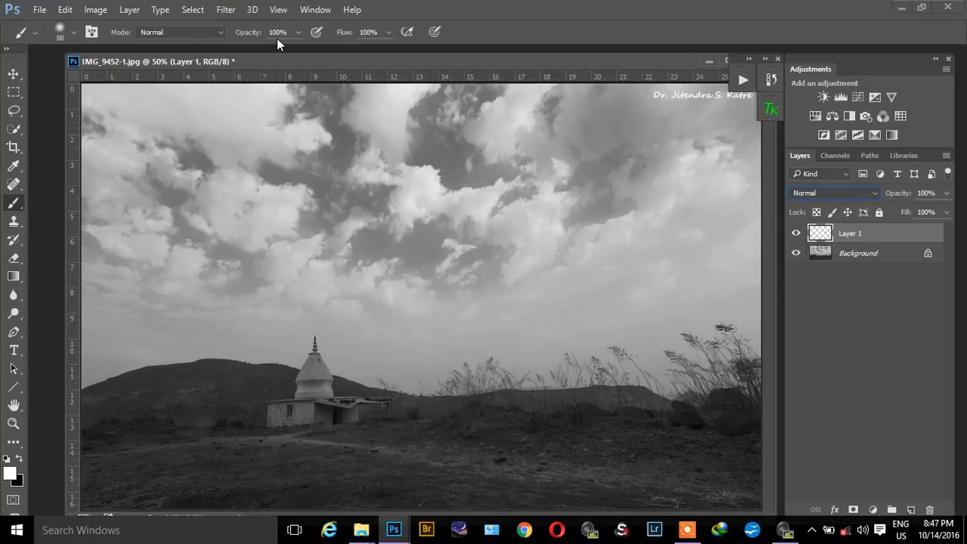
Paint white along the dirt path from the temple to the photo's lower-right corner with a 50 px brush at 29% opacity.
click(298, 32)
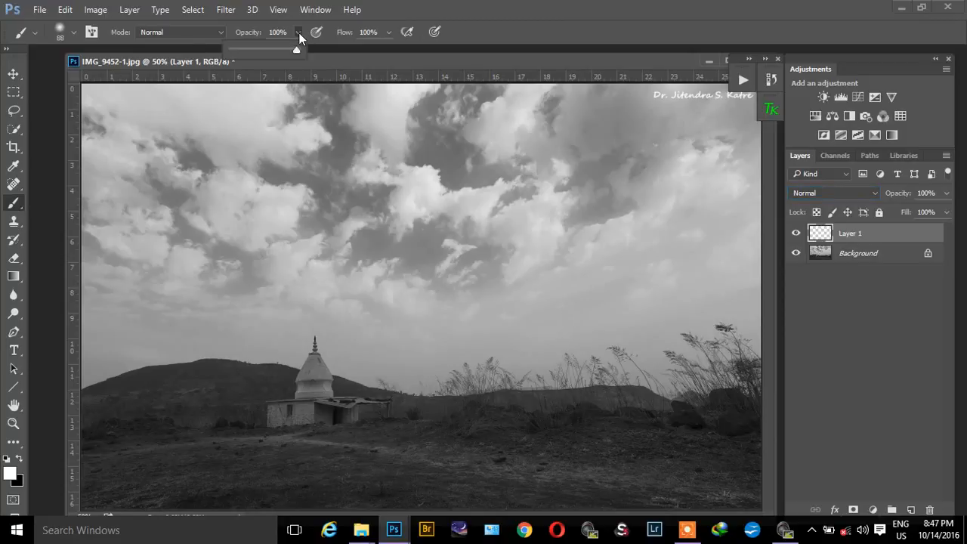
click(246, 50)
key([)
key([)
key([)
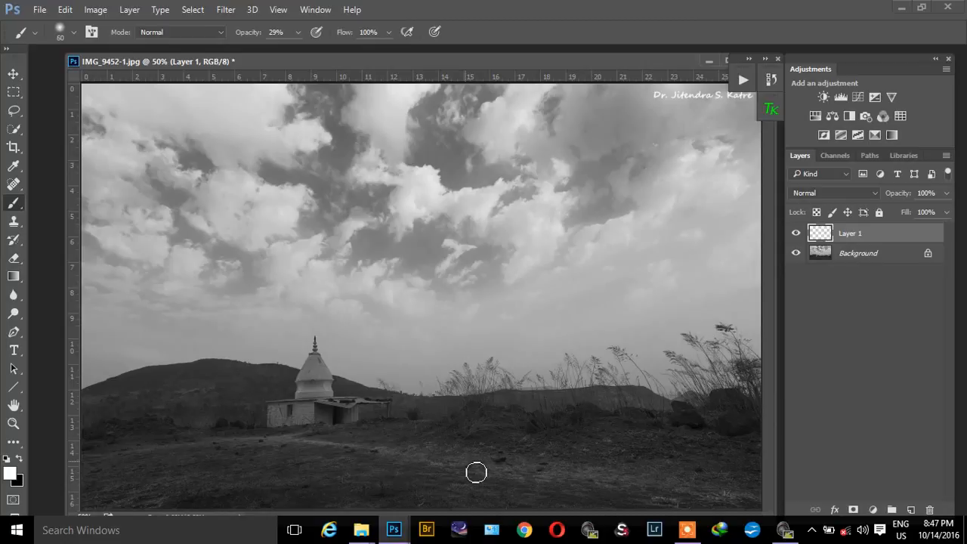
mouse_move(308, 443)
mouse_down()
mouse_move(568, 482)
mouse_move(468, 490)
mouse_move(443, 479)
mouse_move(667, 496)
mouse_move(566, 481)
mouse_move(593, 479)
mouse_move(744, 501)
mouse_move(630, 503)
mouse_move(754, 516)
mouse_move(725, 505)
mouse_move(769, 506)
mouse_up()
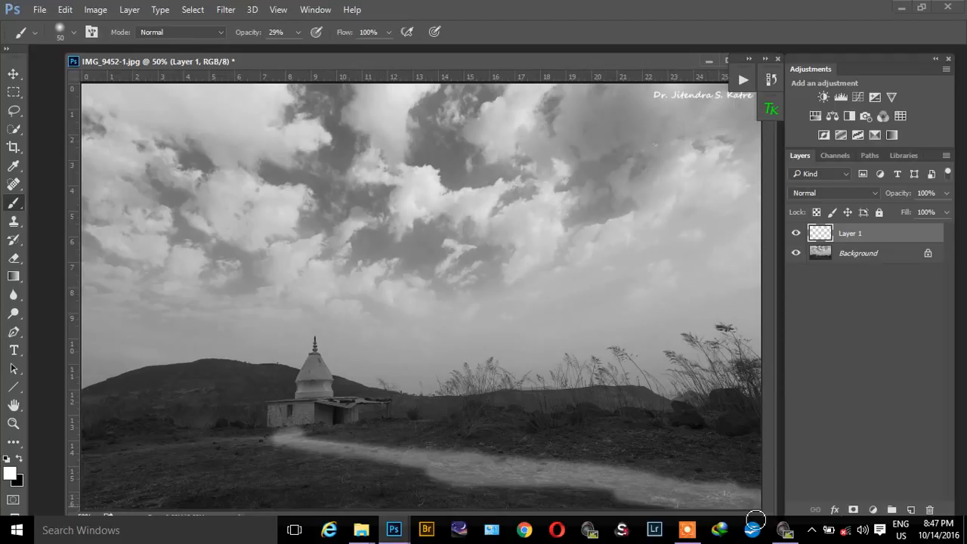
Set Layer 1's blend mode to Soft Light and compare the photo with the layer hidden and shown.
click(815, 192)
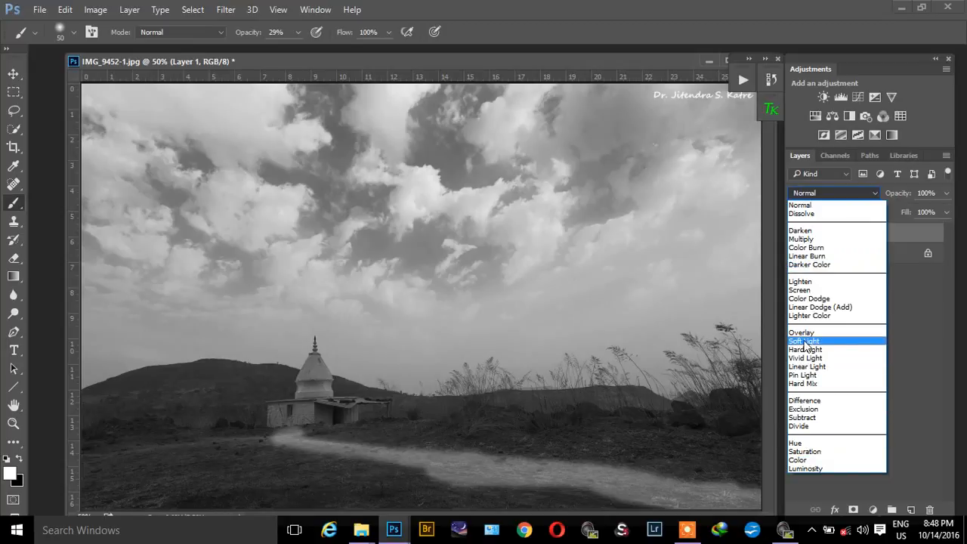
click(805, 341)
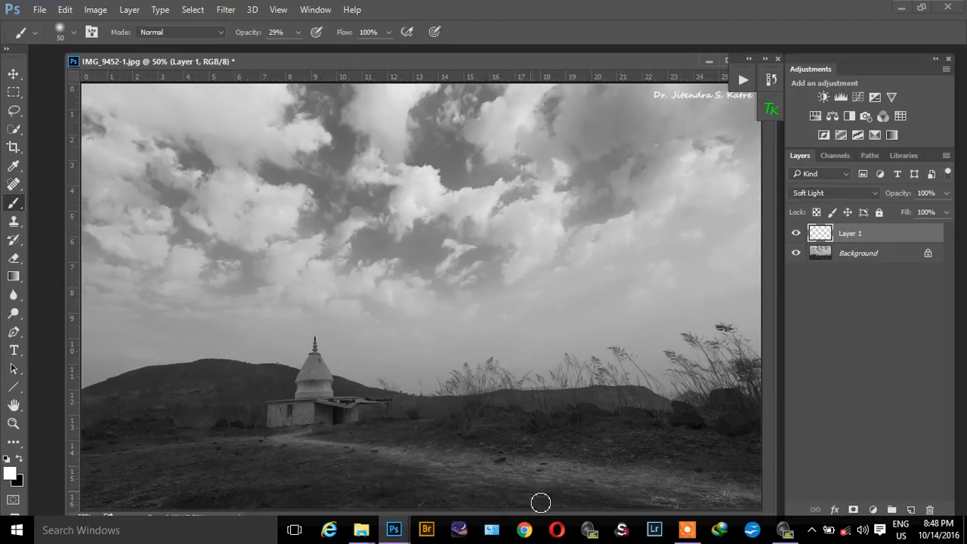
click(795, 233)
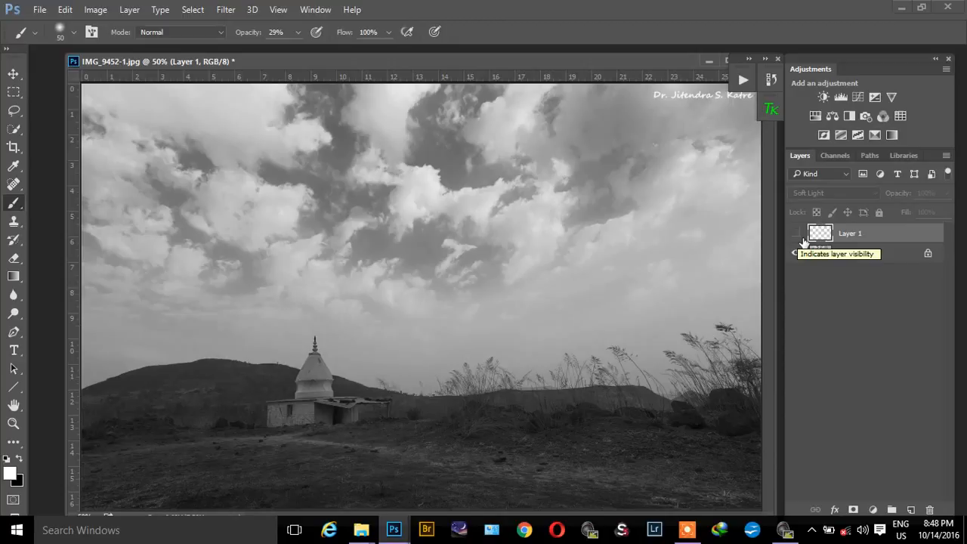
click(802, 237)
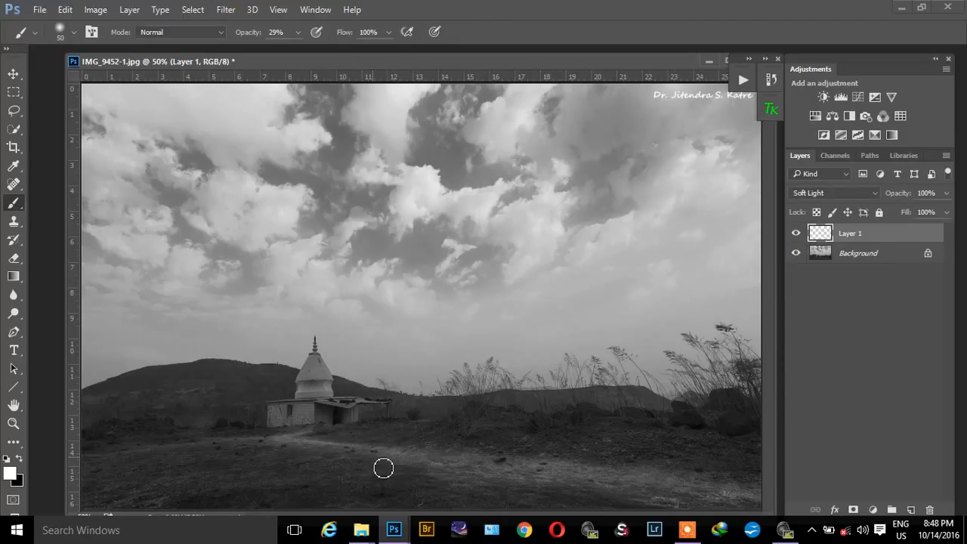
Lower the opacity of Layer 1 to 55%.
click(945, 193)
drag(946, 210, 943, 210)
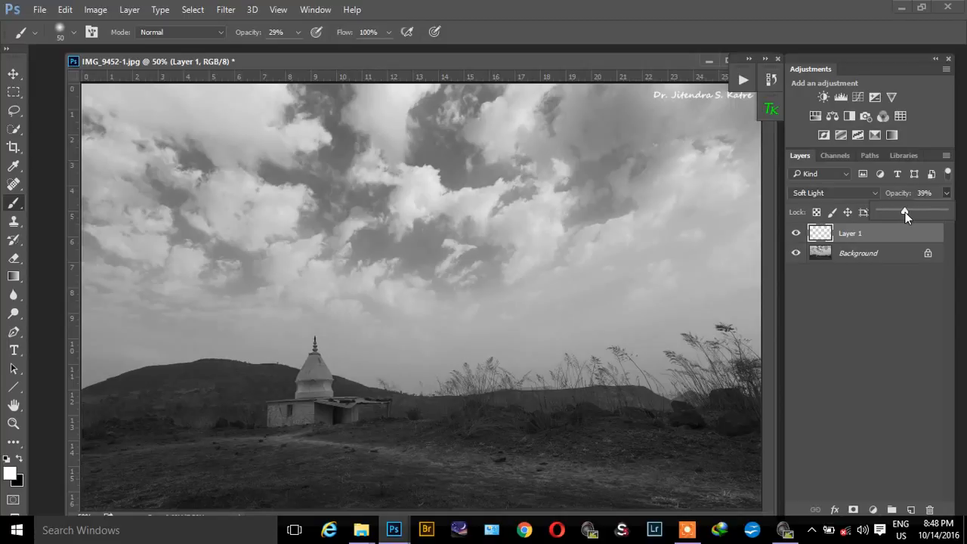
drag(913, 212, 916, 212)
Create a new layer named Layer 2 above Layer 1 with its mode set to Soft Light.
click(129, 12)
mouse_move(248, 10)
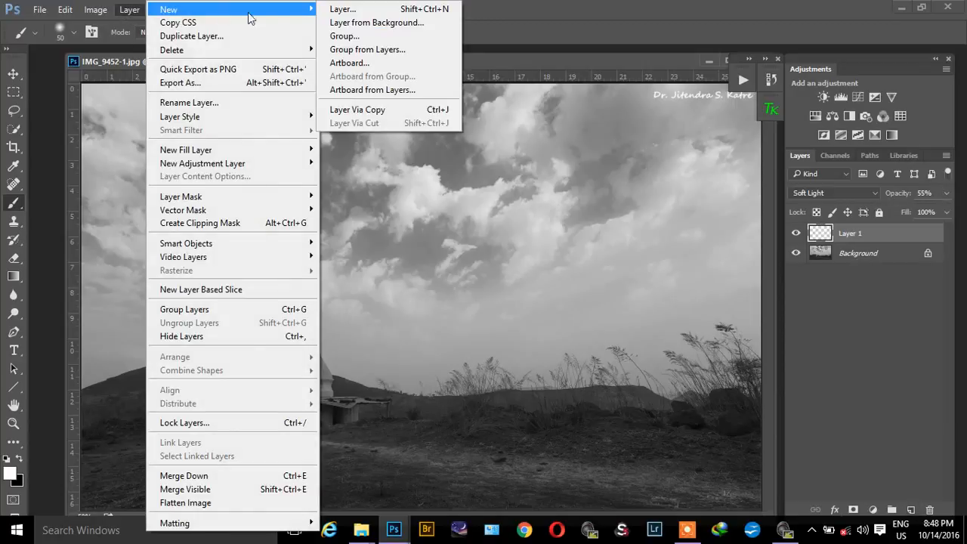
click(338, 10)
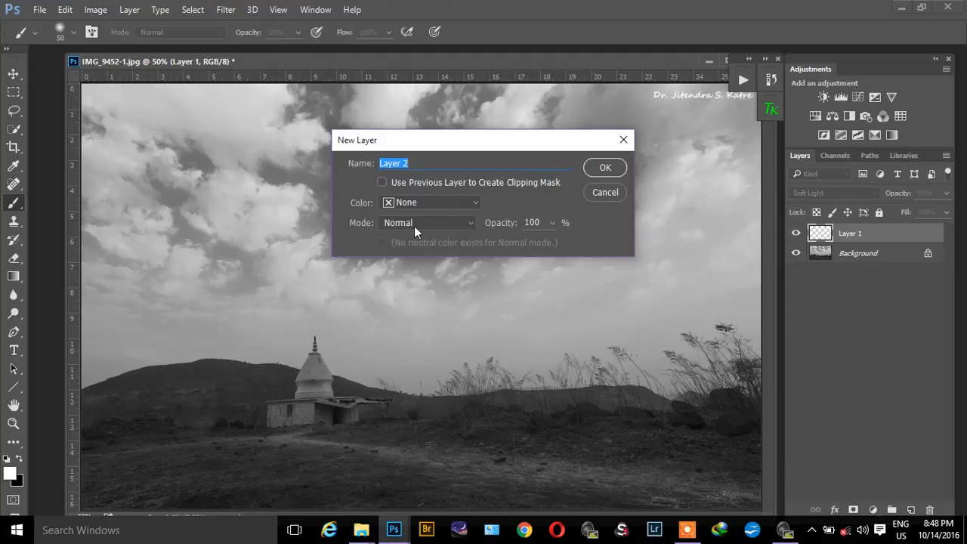
click(471, 222)
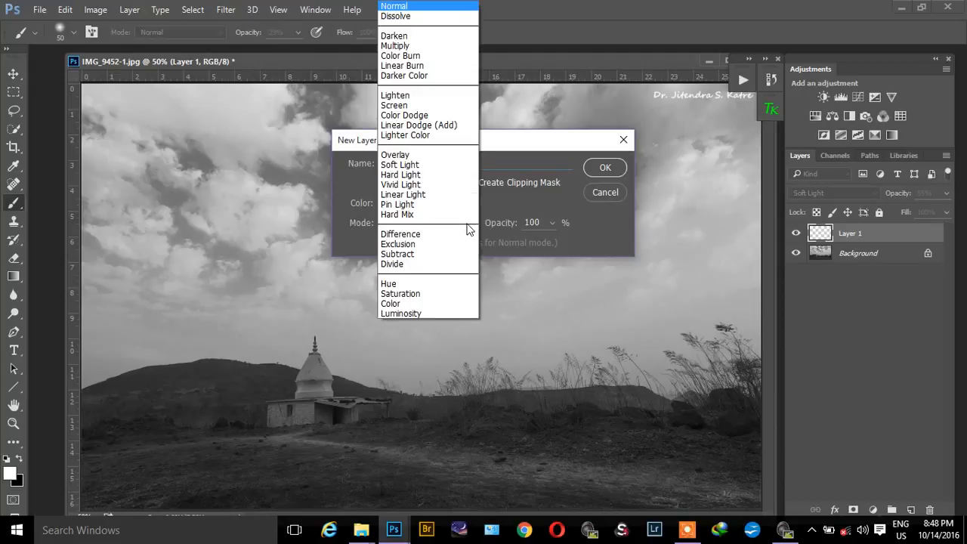
click(399, 164)
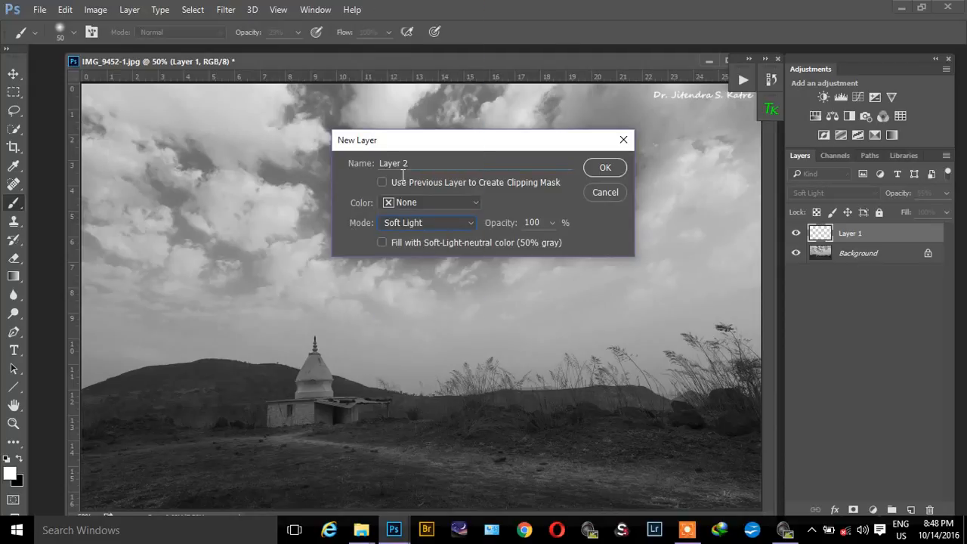
click(607, 170)
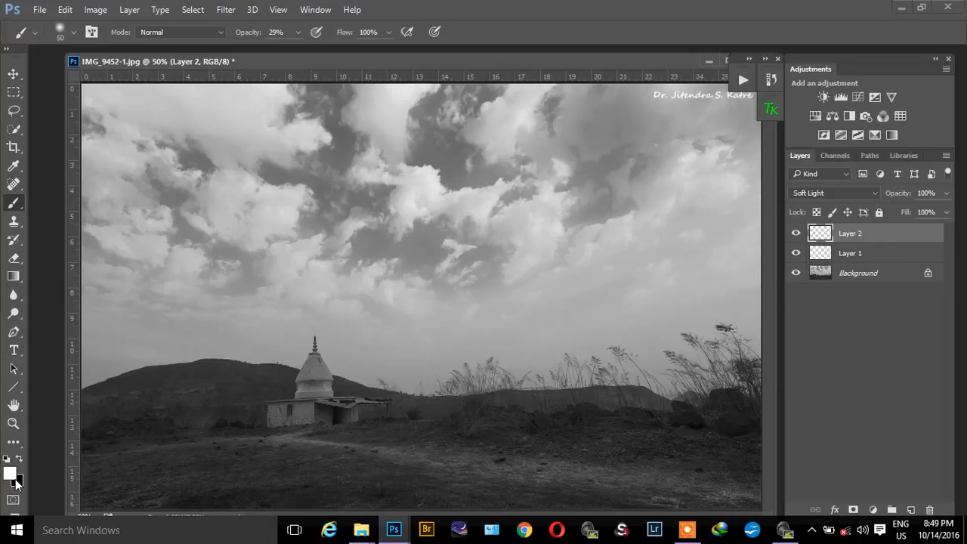
Darken the whole cloudy sky on Layer 2 with repeated black strokes of a 600 px brush at 29% opacity.
click(19, 458)
key(bracketright)
key(bracketright)
key(bracketright)
key(bracketright)
key(bracketright)
key(bracketright)
key(bracketright)
key(bracketright)
key(ctrl+minus)
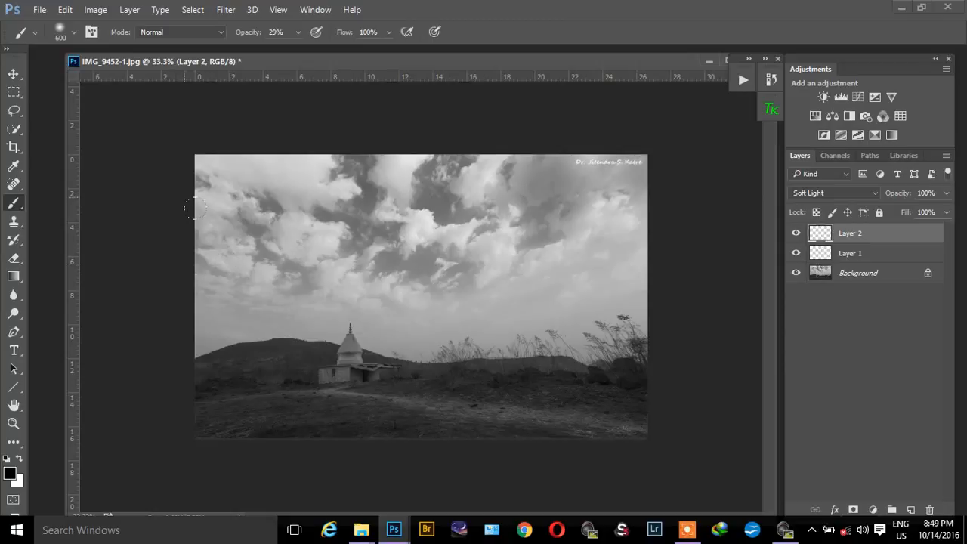
mouse_move(168, 201)
mouse_down()
mouse_move(527, 202)
mouse_move(631, 189)
mouse_up()
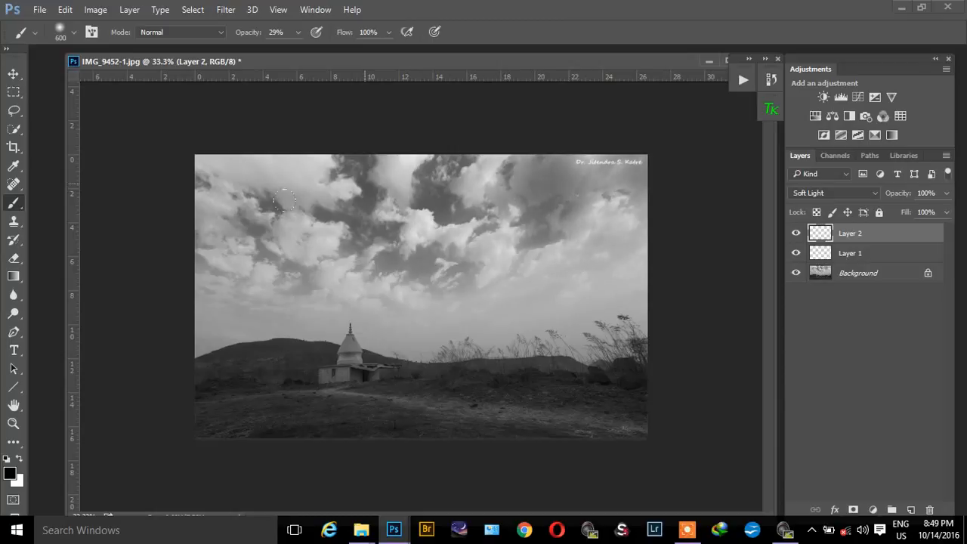
mouse_move(224, 276)
mouse_down()
mouse_move(593, 283)
mouse_move(634, 263)
mouse_up()
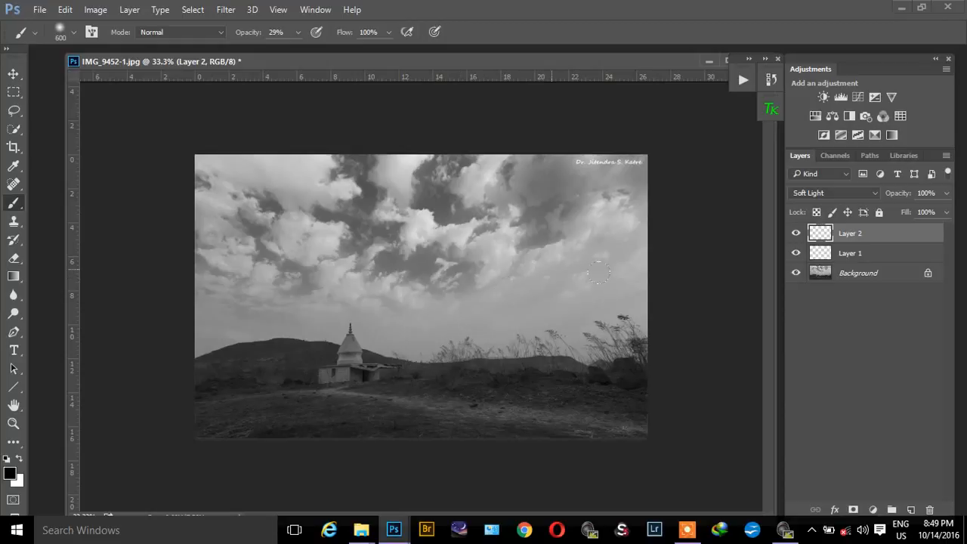
mouse_move(183, 200)
mouse_down()
mouse_move(571, 207)
mouse_move(680, 187)
mouse_up()
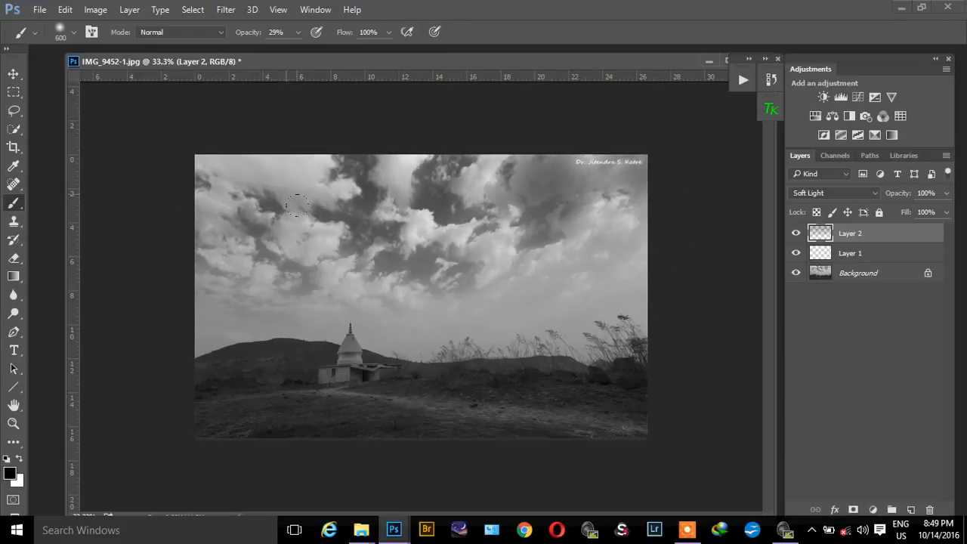
mouse_move(293, 204)
mouse_down()
mouse_move(515, 181)
mouse_move(606, 194)
mouse_up()
mouse_move(208, 269)
mouse_down()
mouse_move(464, 272)
mouse_move(679, 247)
mouse_up()
drag(187, 210, 350, 205)
drag(608, 204, 638, 207)
drag(175, 307, 549, 287)
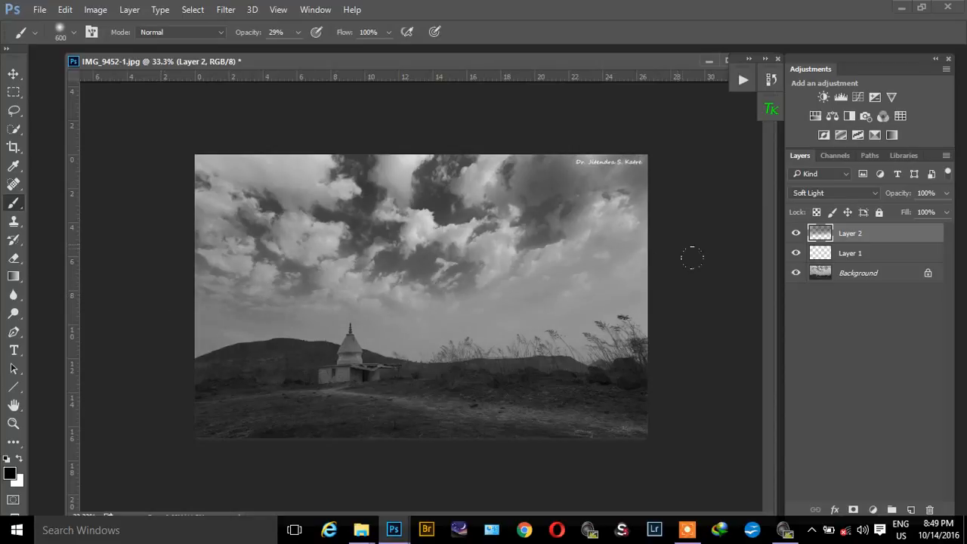
Lower the brush opacity to 12% and paint black over the ground in the photo's foreground.
click(297, 34)
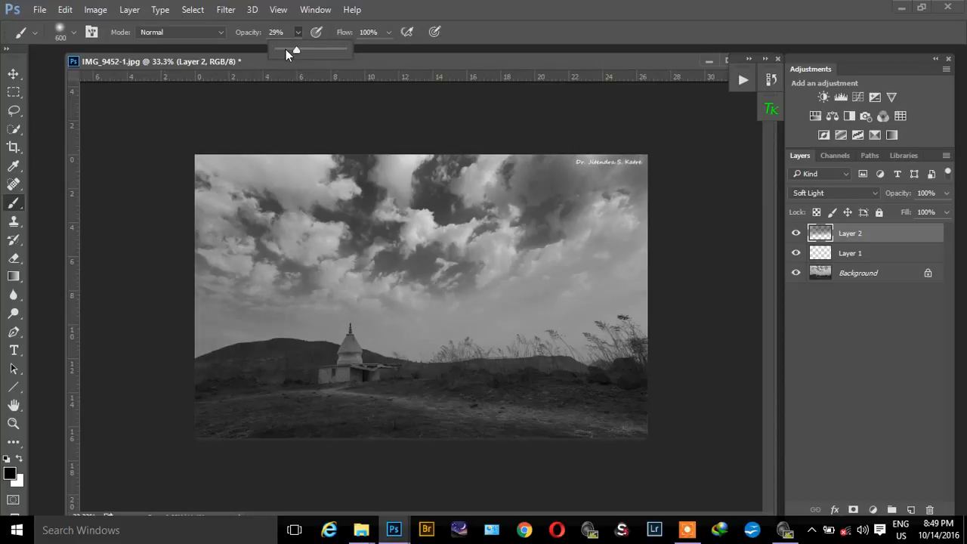
click(315, 404)
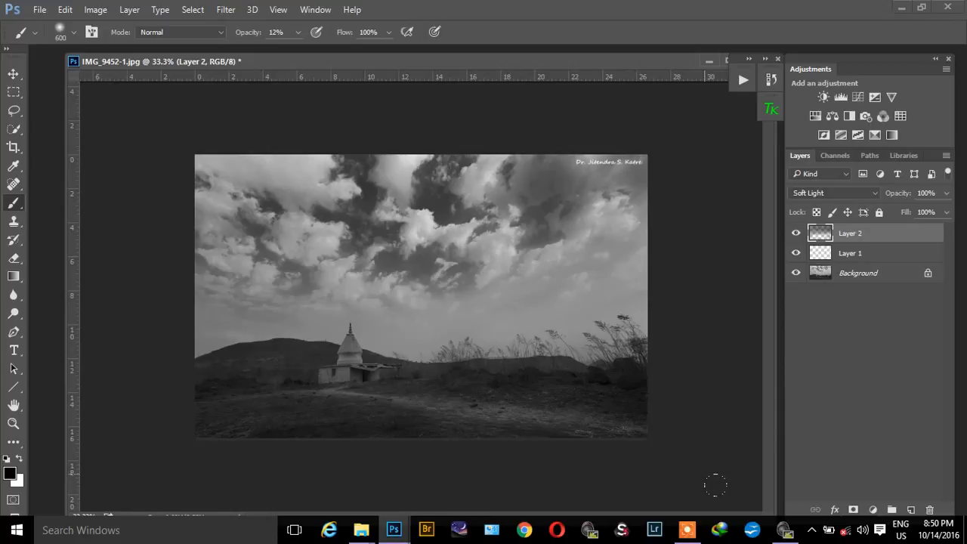
Compare the photo before and after the dodging and burning by toggling the visibility of Layer 2 and Layer 1.
key(ctrl+plus)
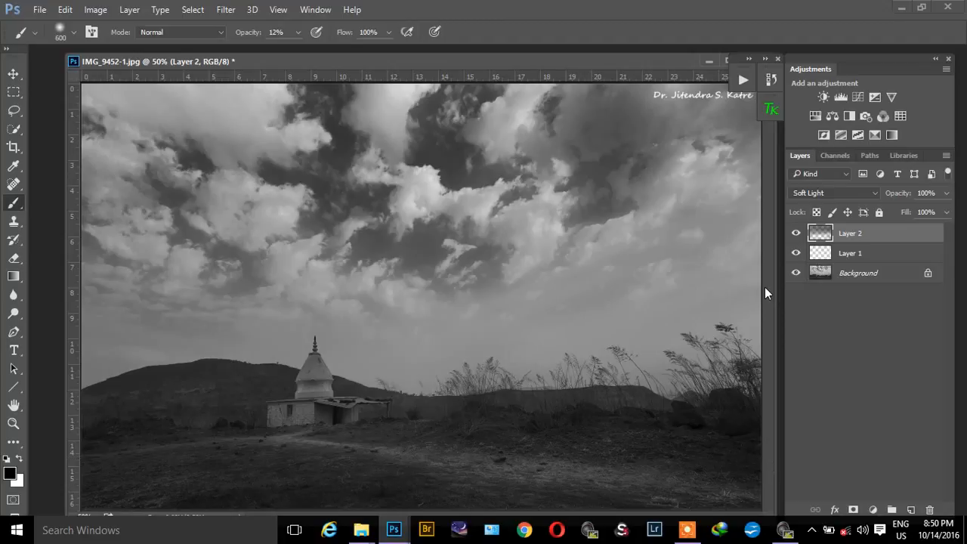
click(796, 234)
click(799, 254)
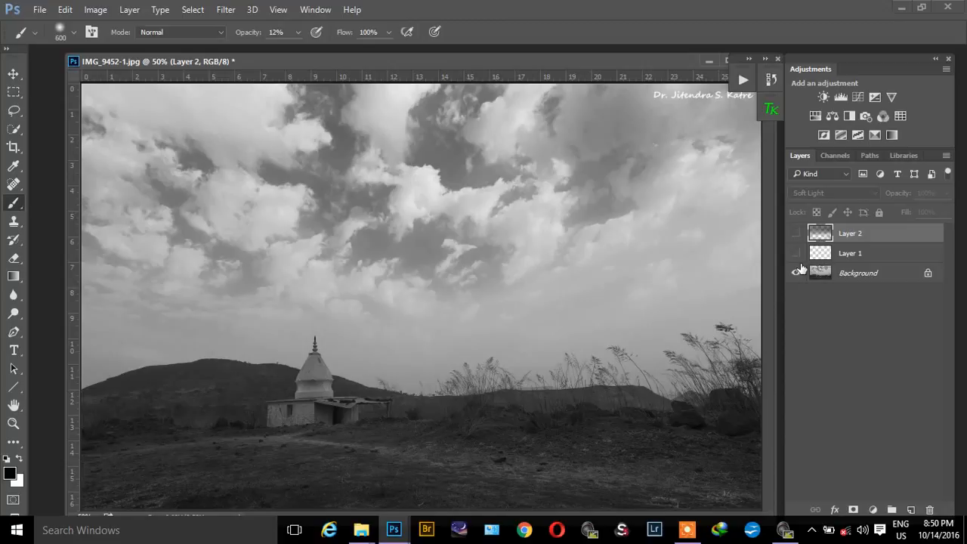
click(797, 234)
click(797, 253)
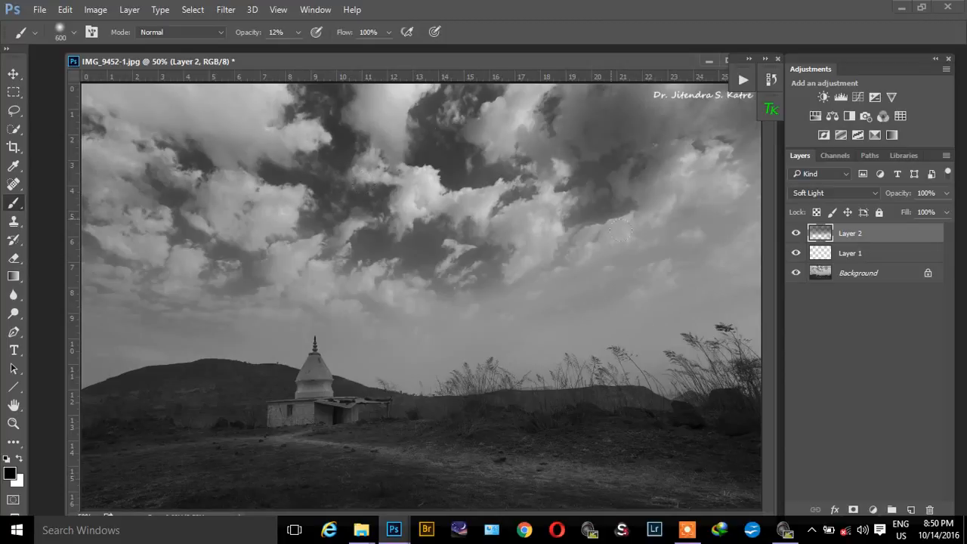
click(795, 233)
click(795, 253)
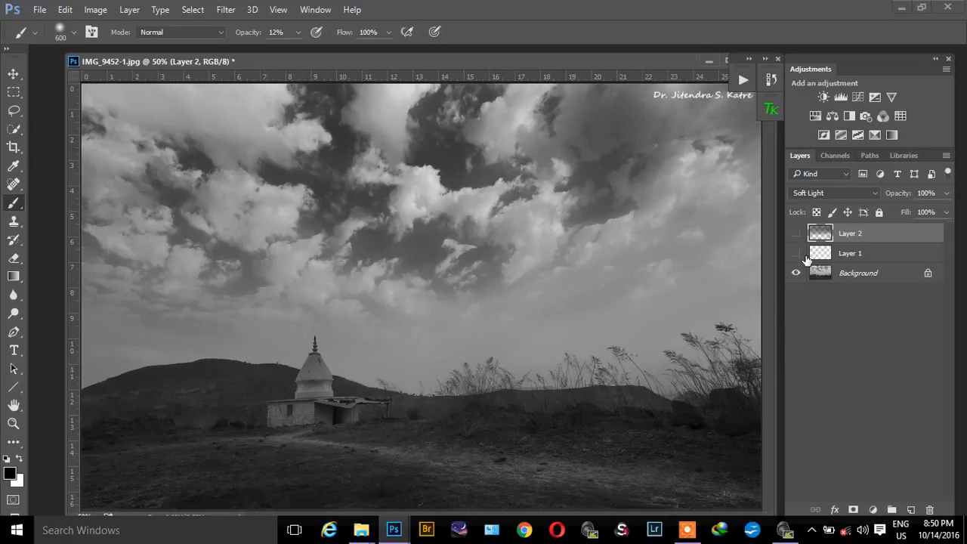